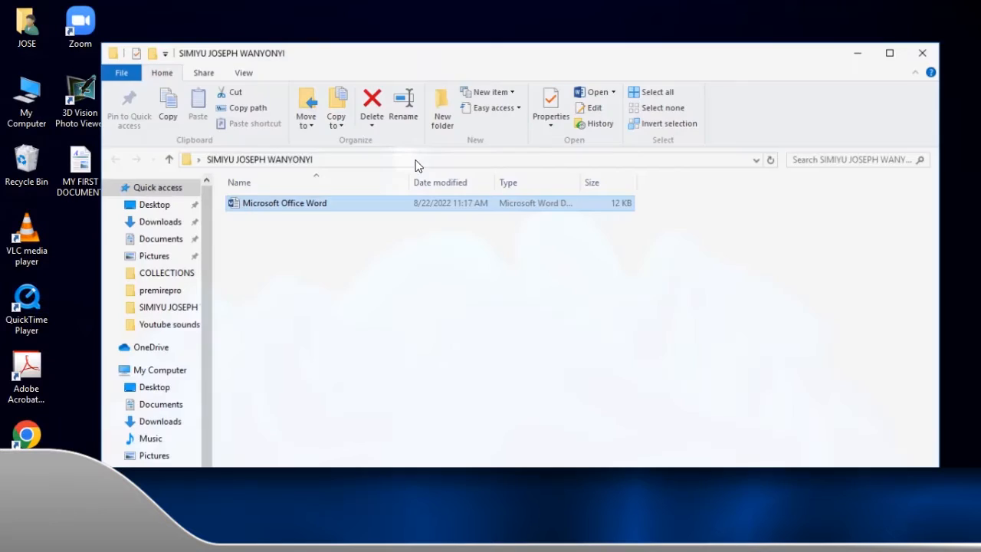
# - Open the Microsoft Office Word document and copy its entire paragraph
pyautogui.doubleClick(490, 202)
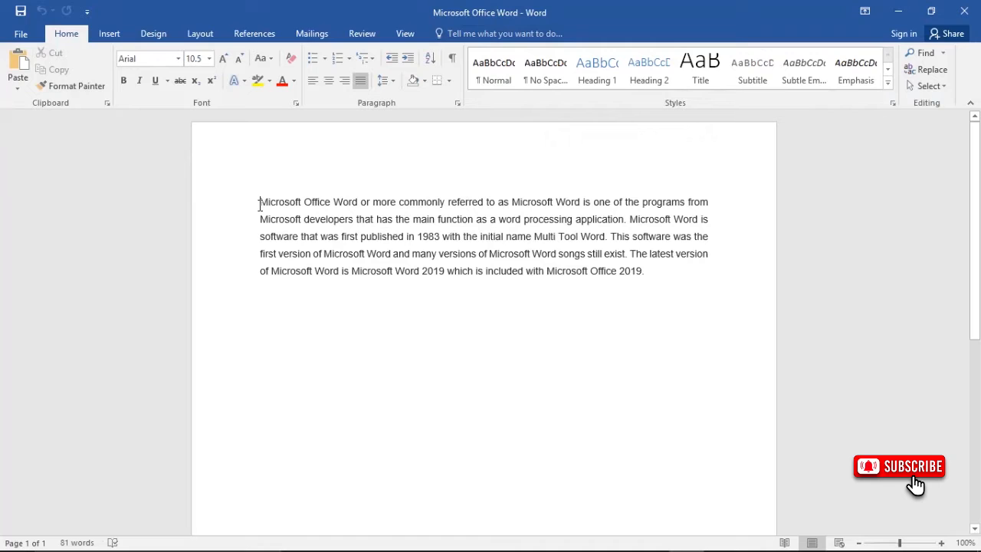
pyautogui.moveTo(258, 203)
pyautogui.mouseDown()
pyautogui.moveTo(507, 226)
pyautogui.moveTo(605, 246)
pyautogui.moveTo(646, 275)
pyautogui.mouseUp()
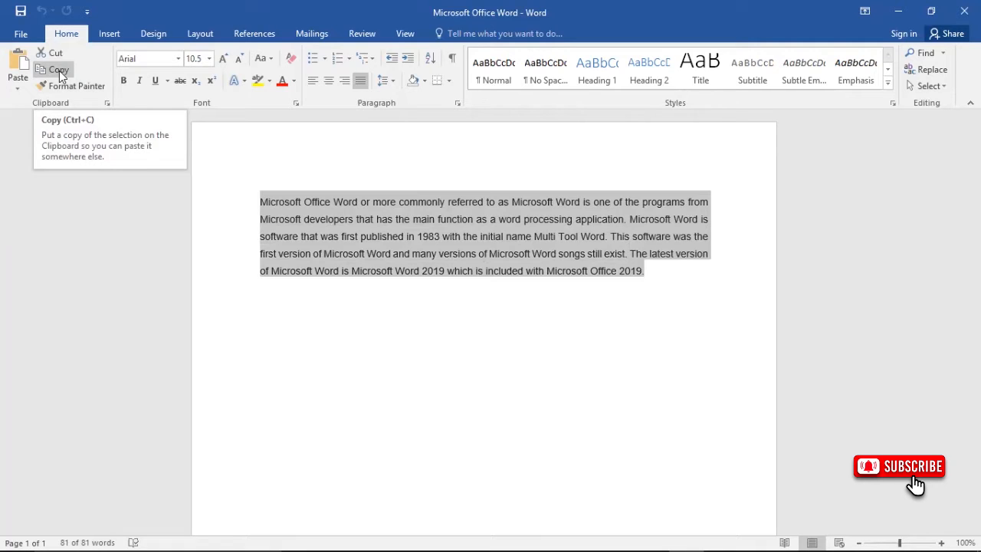
pyautogui.click(59, 73)
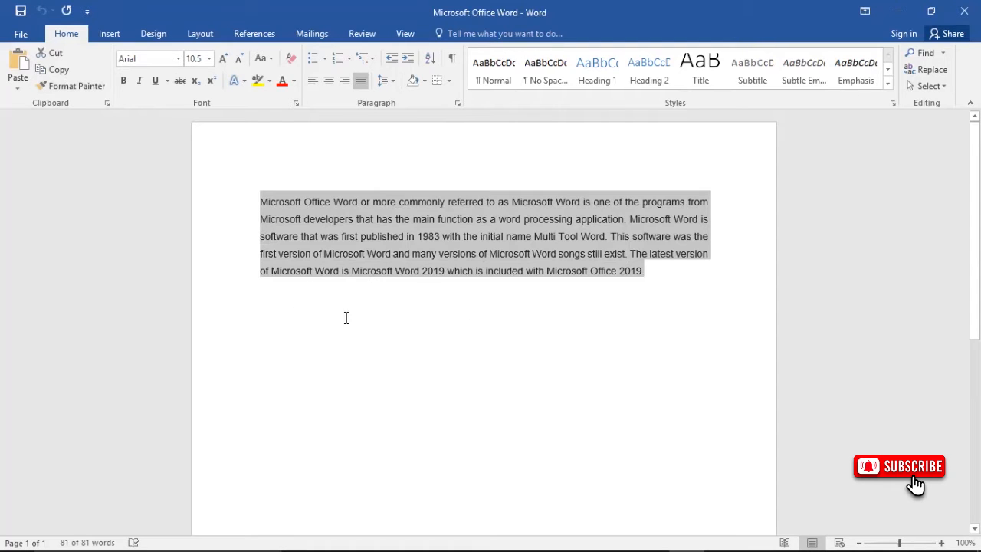
# - Paste three copies of the copied paragraph below the original, each starting on a new line
pyautogui.click(663, 279)
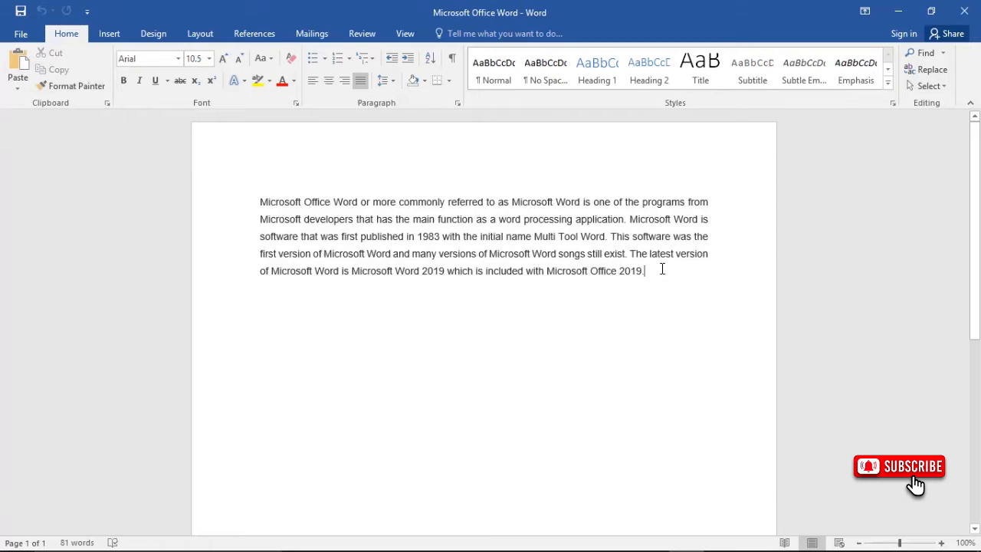
pyautogui.press('Return')
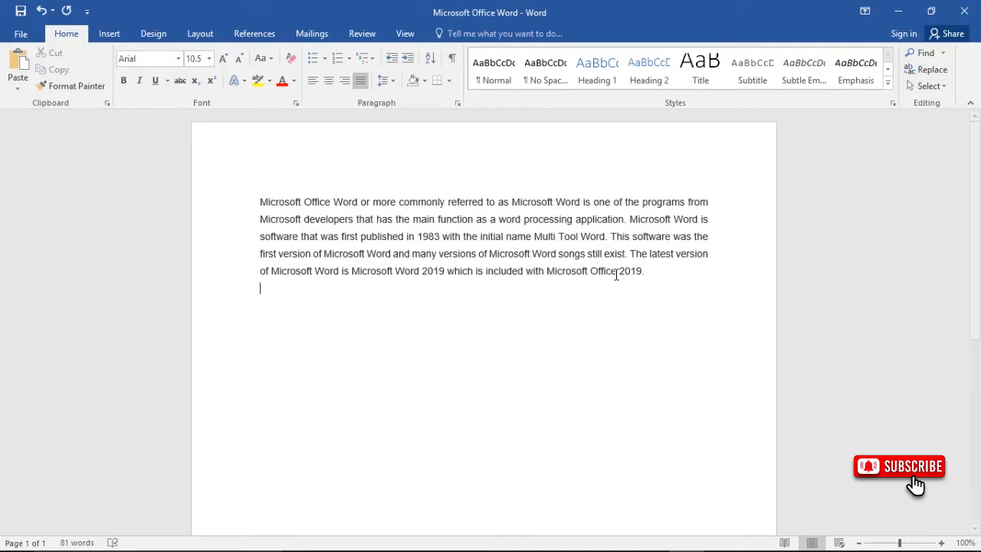
pyautogui.click(16, 62)
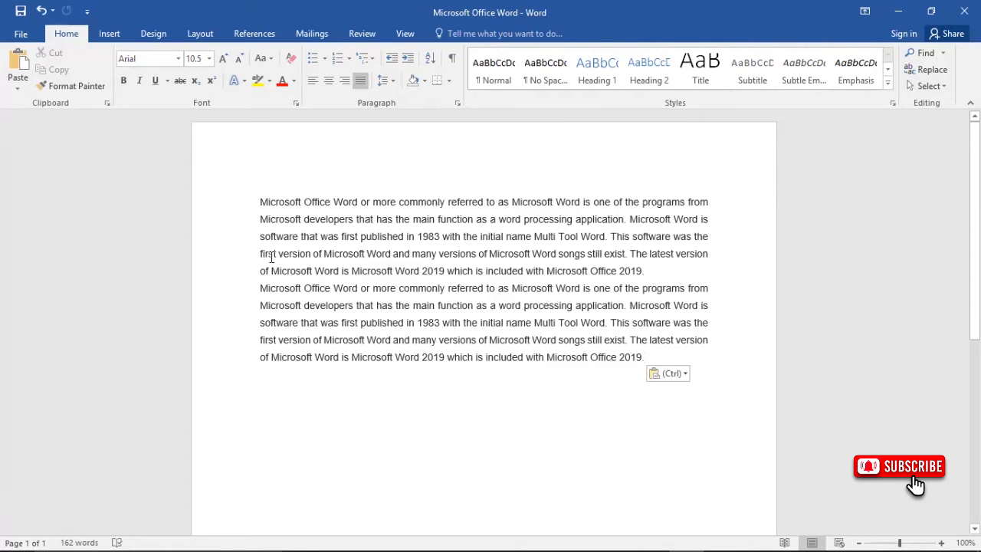
pyautogui.press('Return')
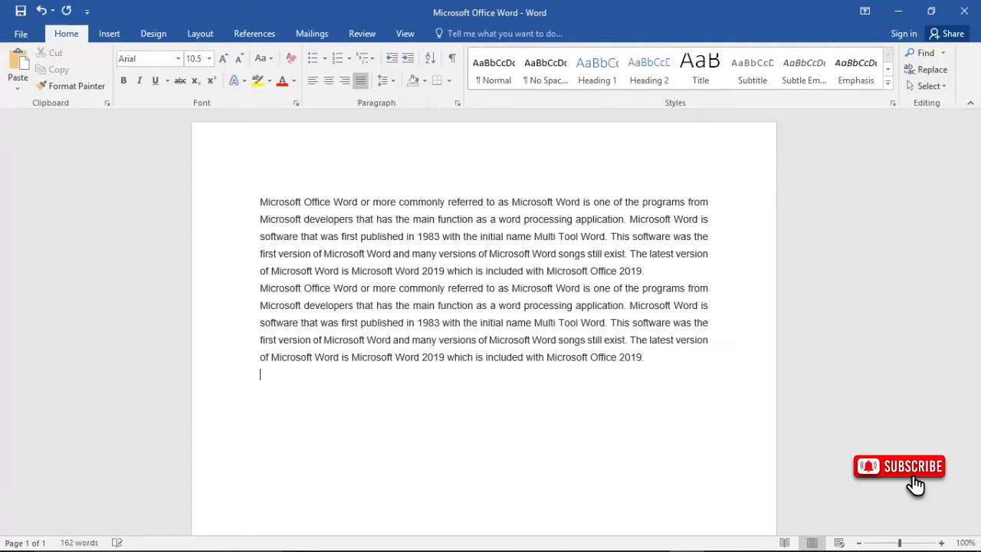
pyautogui.click(19, 62)
pyautogui.press('Return')
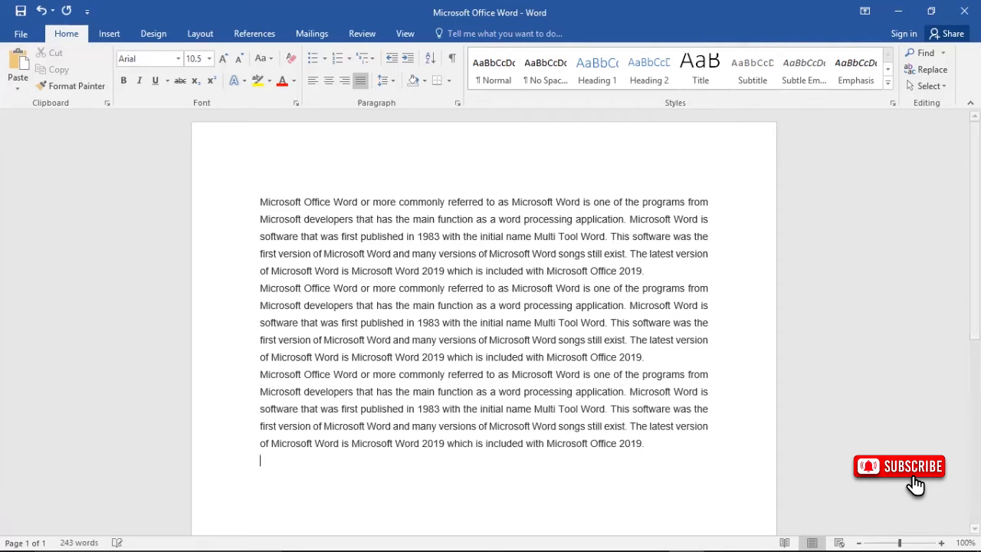
pyautogui.click(18, 61)
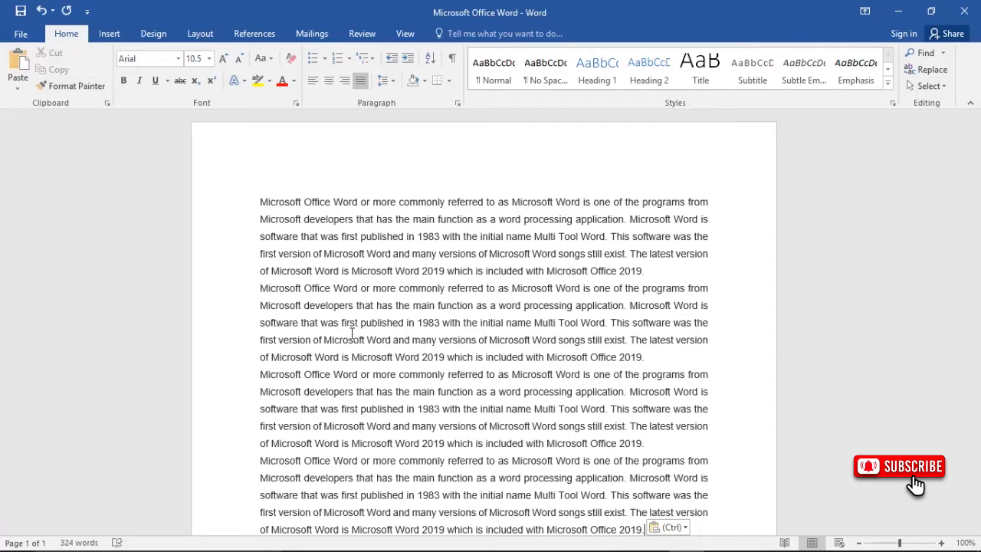
# - Add two more copies of the paragraph at the end of the document, each on its own new line
pyautogui.scroll(-2, 455, 313)
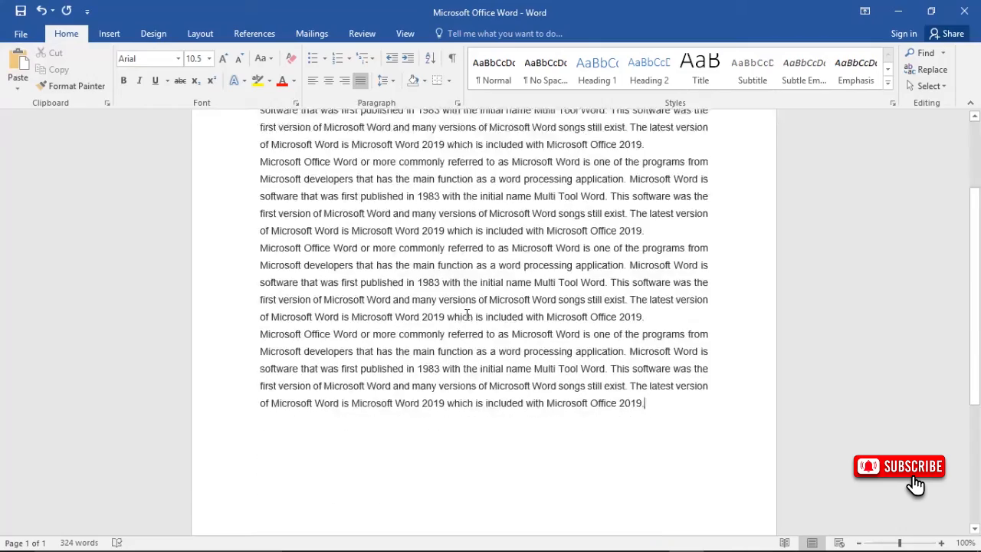
pyautogui.scroll(1, 471, 315)
pyautogui.scroll(-1, 472, 313)
pyautogui.scroll(3, 467, 312)
pyautogui.scroll(-5, 457, 309)
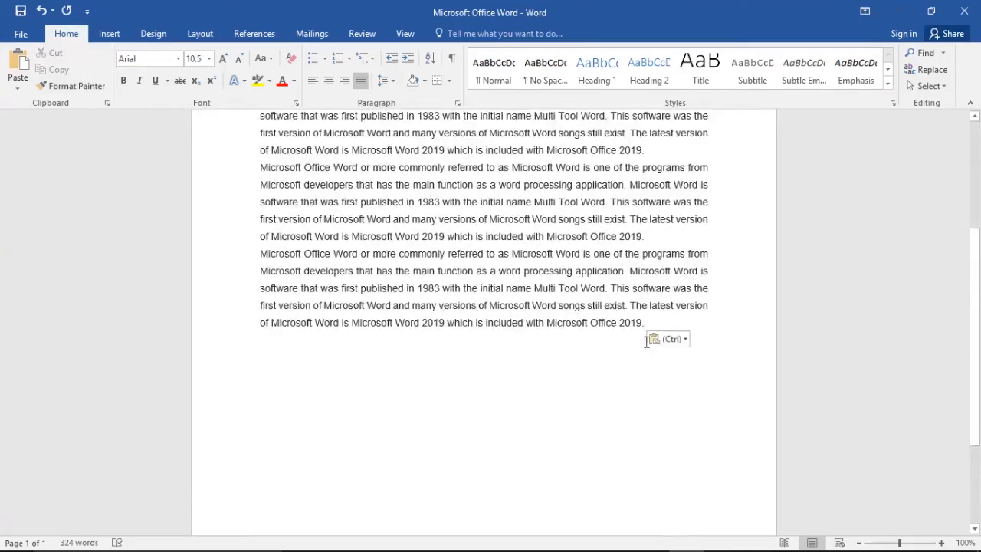
pyautogui.scroll(2, 445, 309)
pyautogui.scroll(2, 447, 308)
pyautogui.scroll(-2, 490, 320)
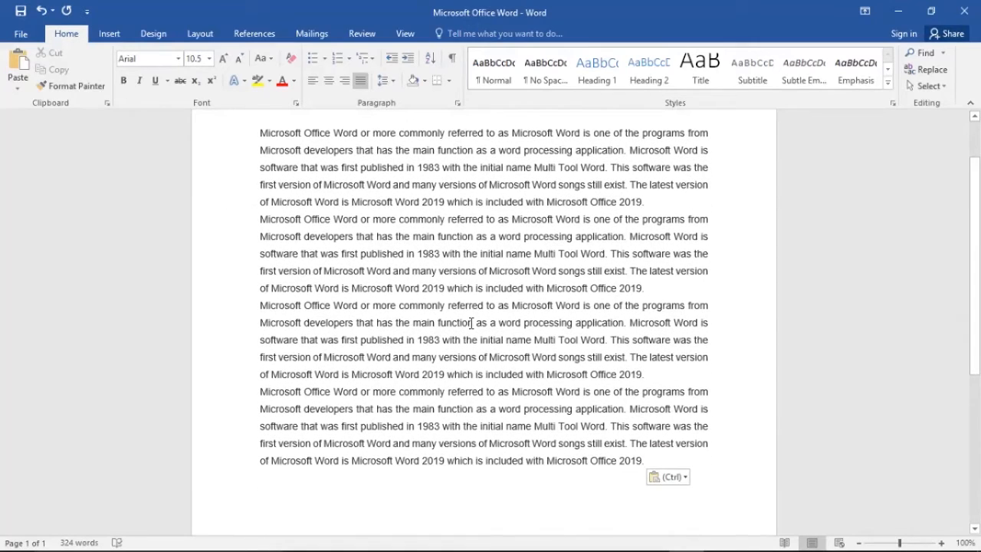
pyautogui.press('Return')
pyautogui.click(15, 61)
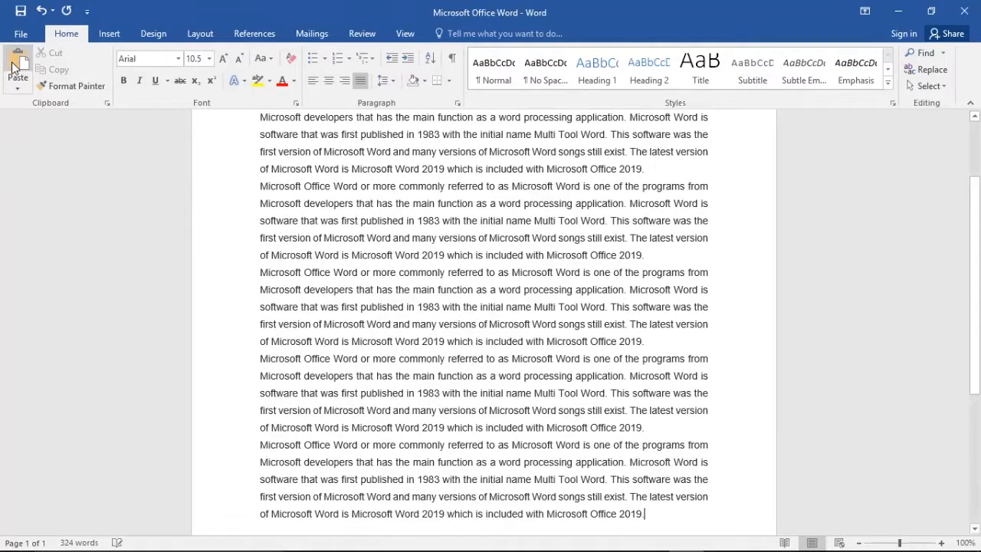
pyautogui.click(12, 61)
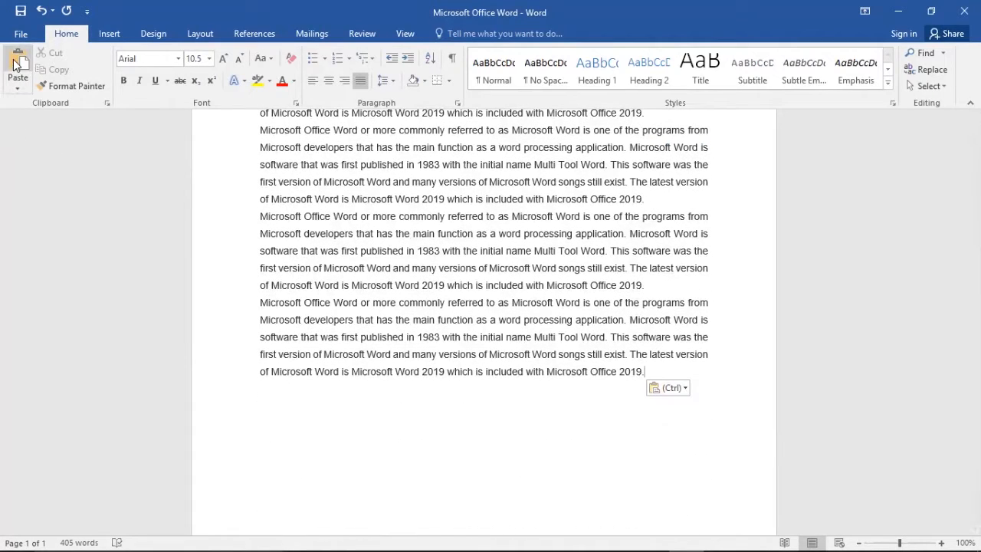
pyautogui.press('Return')
pyautogui.click(11, 62)
pyautogui.scroll(5, 508, 281)
pyautogui.scroll(-5, 537, 307)
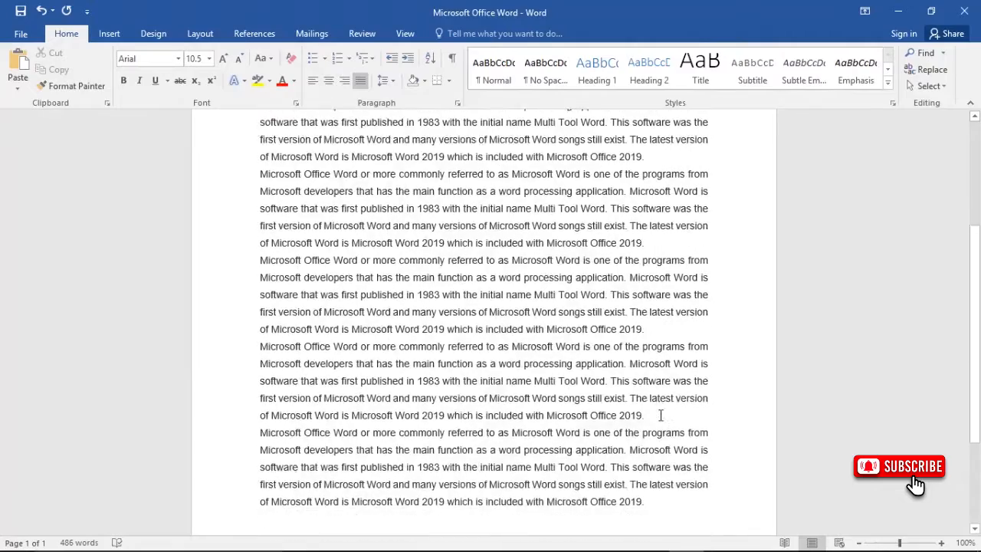
# - Delete all the pasted copies, keeping only the original first paragraph
pyautogui.moveTo(668, 493); pyautogui.dragTo(227, 293)
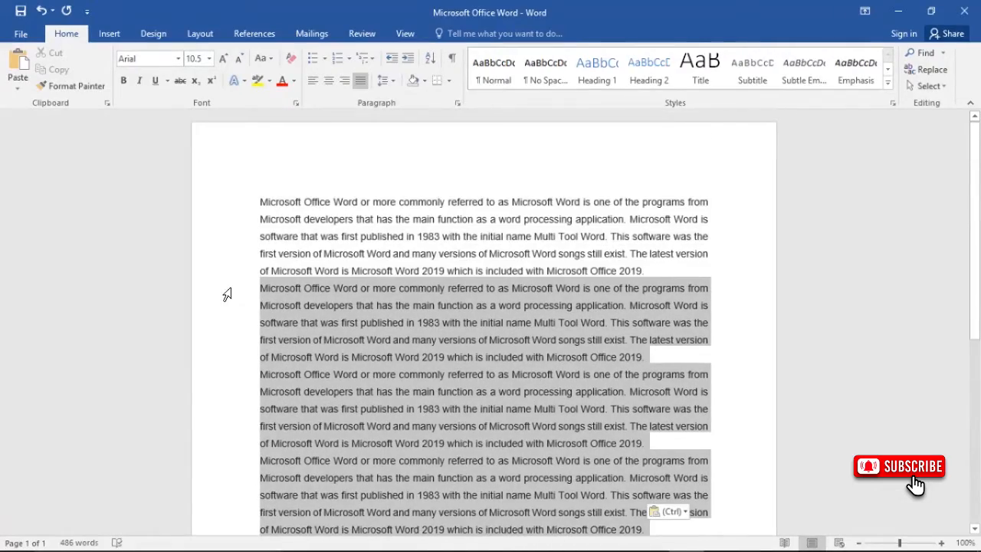
pyautogui.press('Delete')
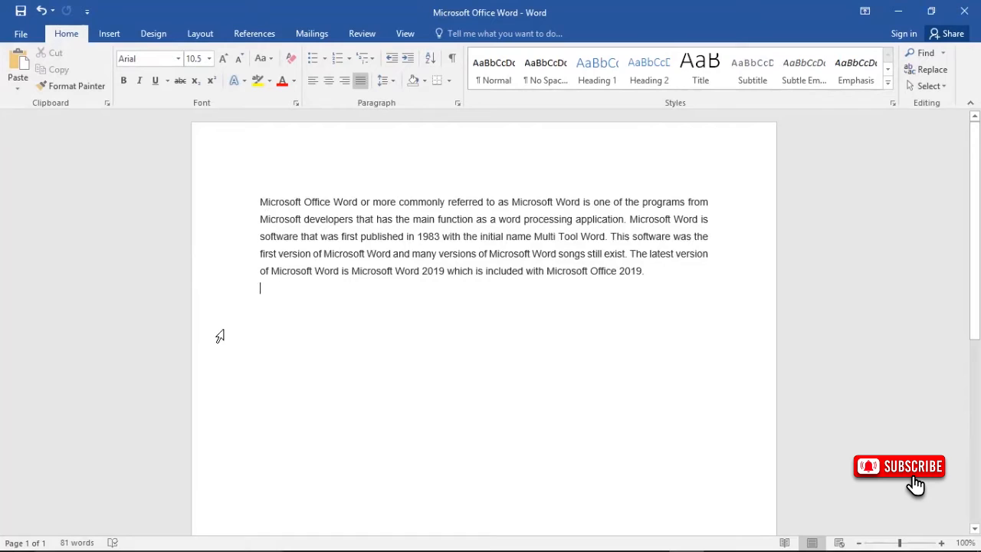
# - Cut the paragraph's first two lines and paste them below the remaining text, separated by blank space
pyautogui.moveTo(259, 203); pyautogui.dragTo(719, 220)
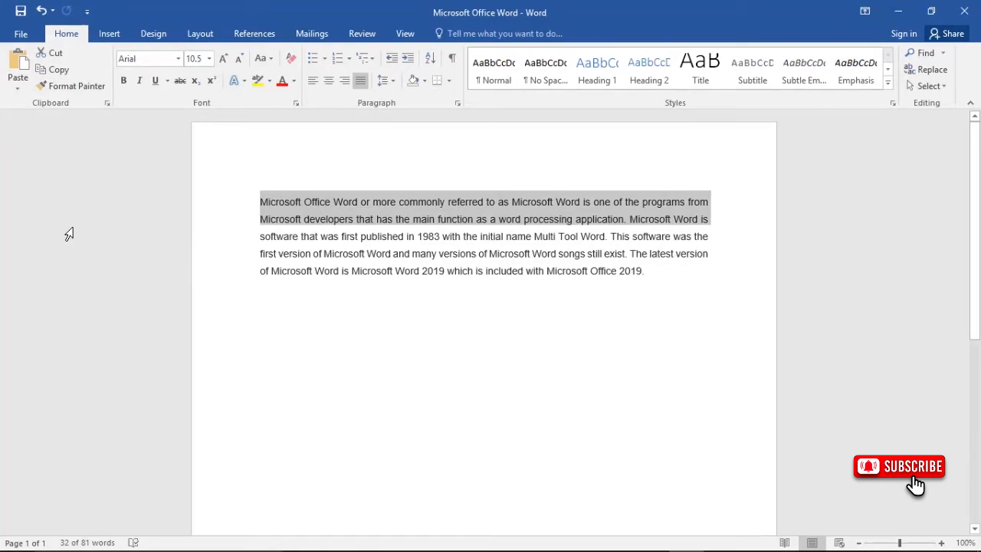
pyautogui.click(45, 55)
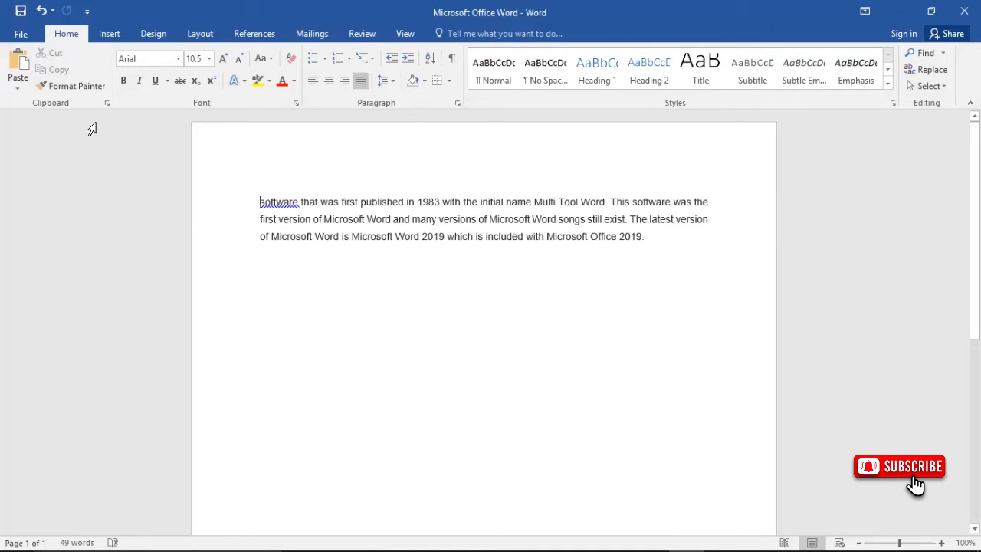
pyautogui.click(270, 265)
pyautogui.press('Return')
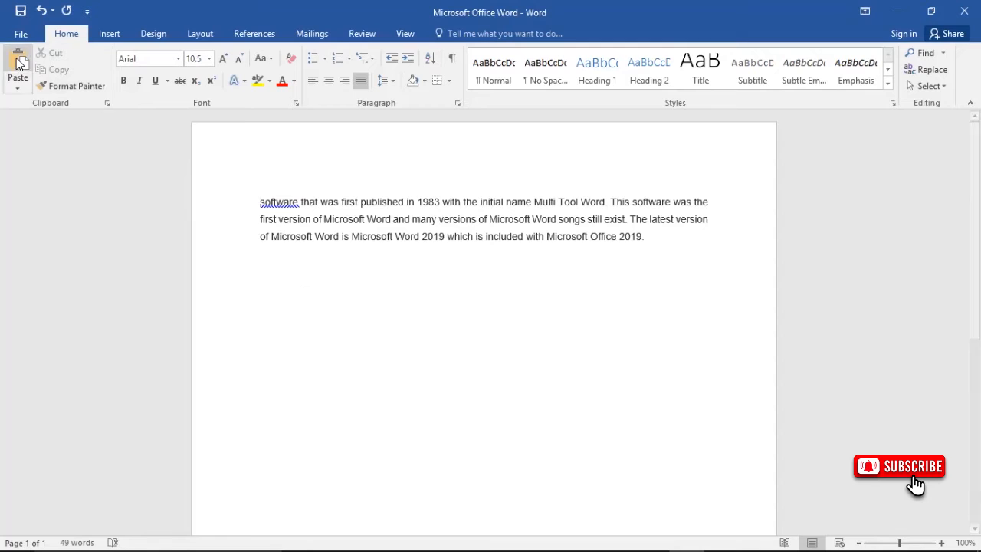
pyautogui.hotkey('ctrl', 'v')
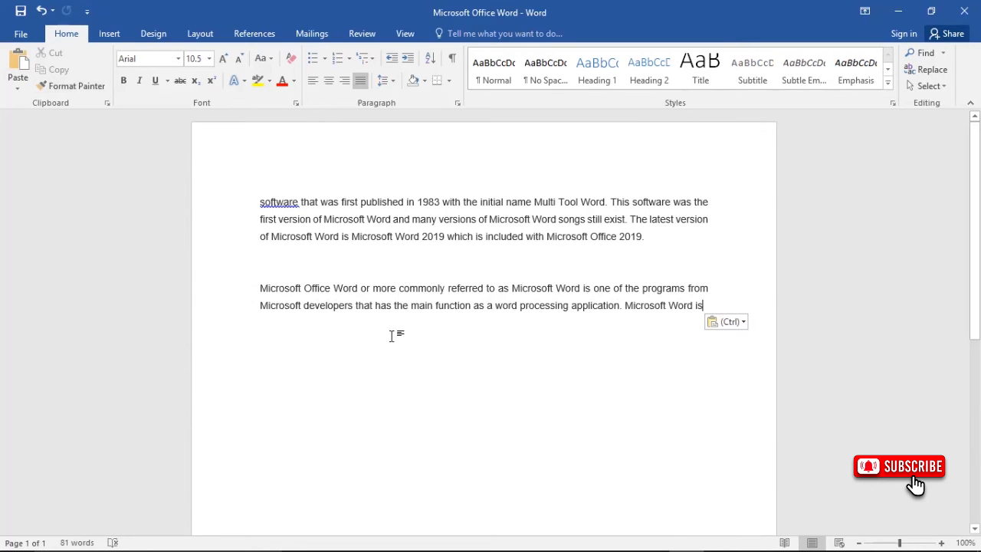
# - Paste the cut two-line text twice more below, leaving a blank line before the last copy
pyautogui.press('Return')
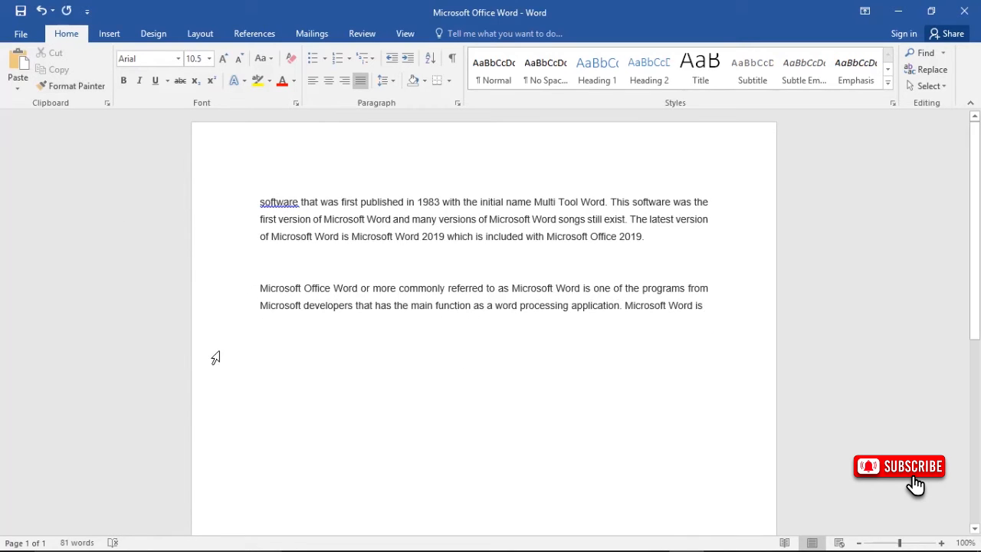
pyautogui.click(17, 66)
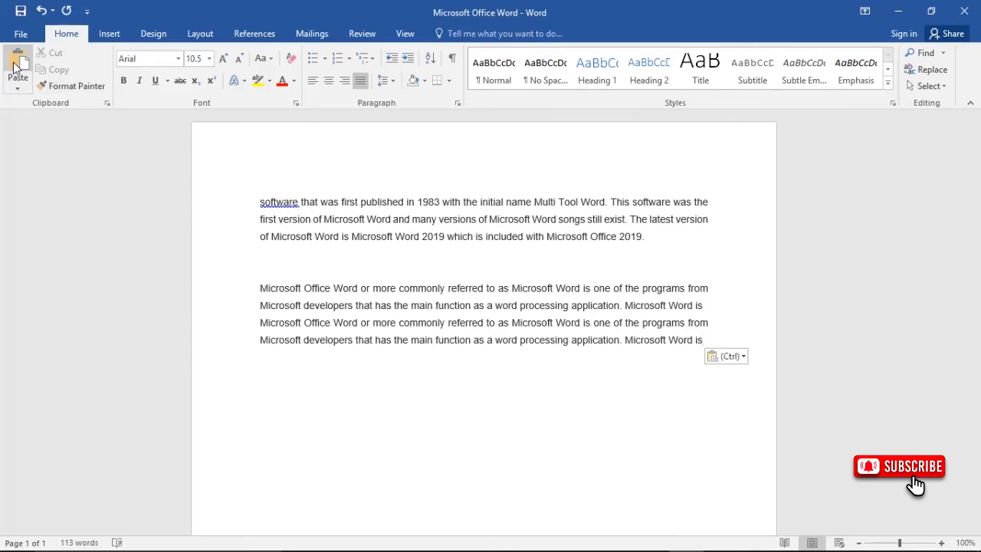
pyautogui.press('Return')
pyautogui.press('Return')
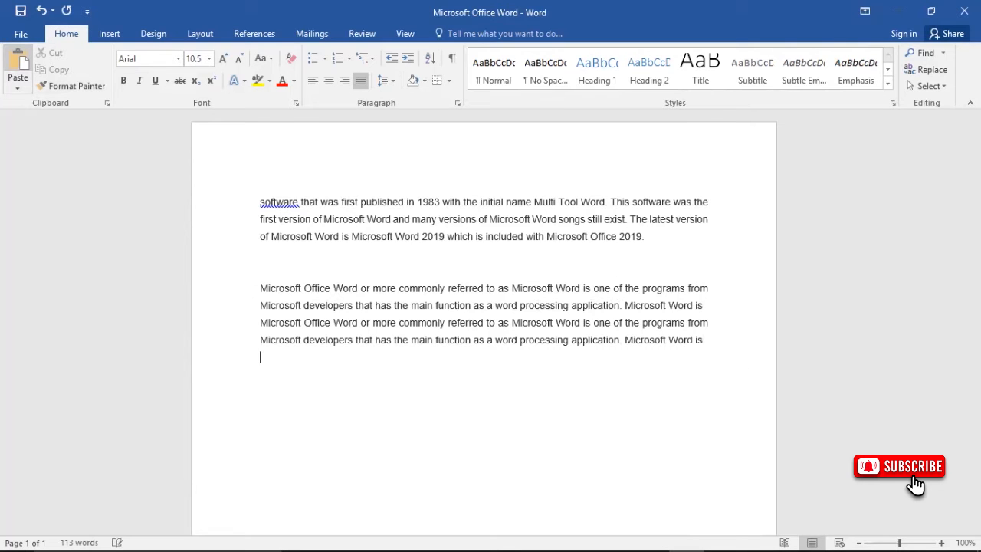
pyautogui.click(15, 66)
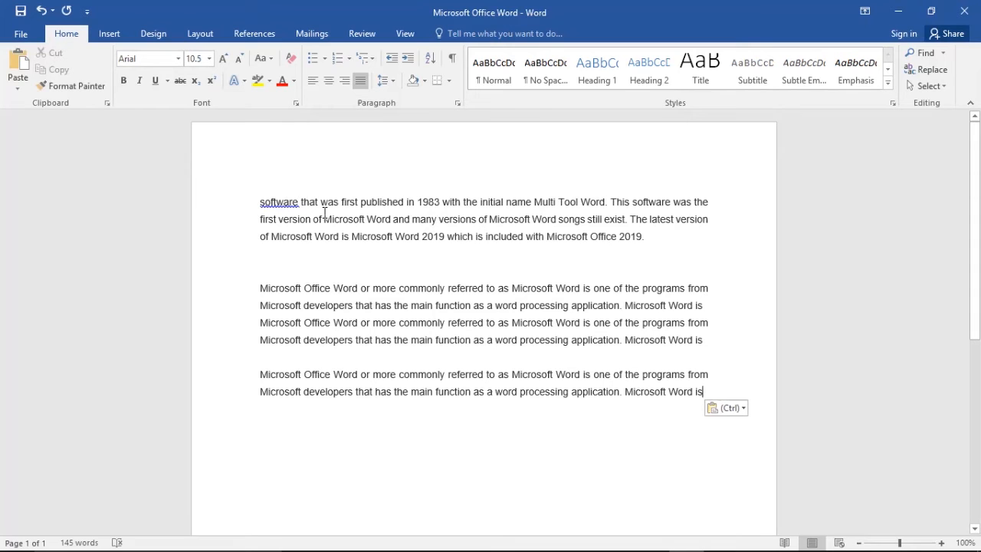
# - Change the font color of the first paragraph to Blue, Accent 1, Darker 25%
pyautogui.moveTo(260, 204); pyautogui.dragTo(670, 250)
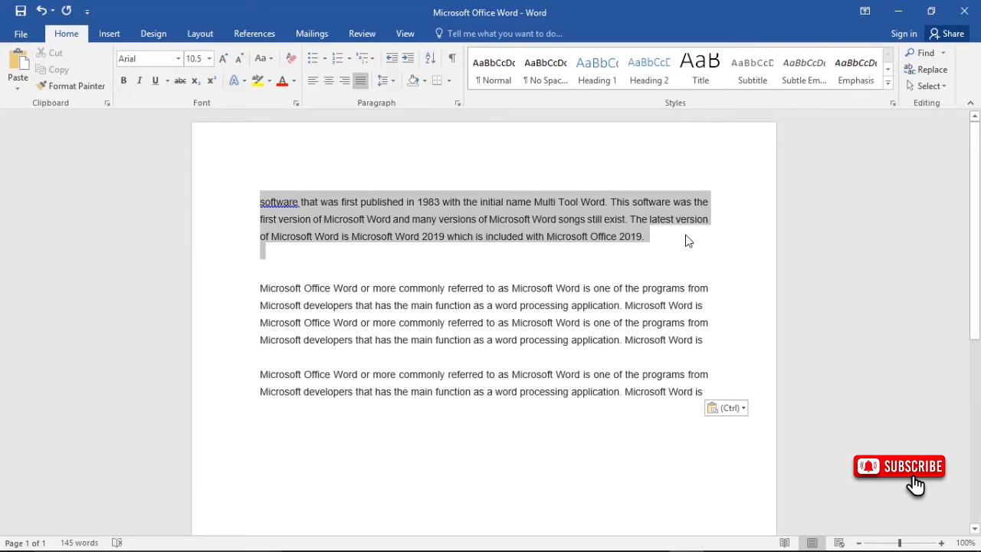
pyautogui.click(294, 81)
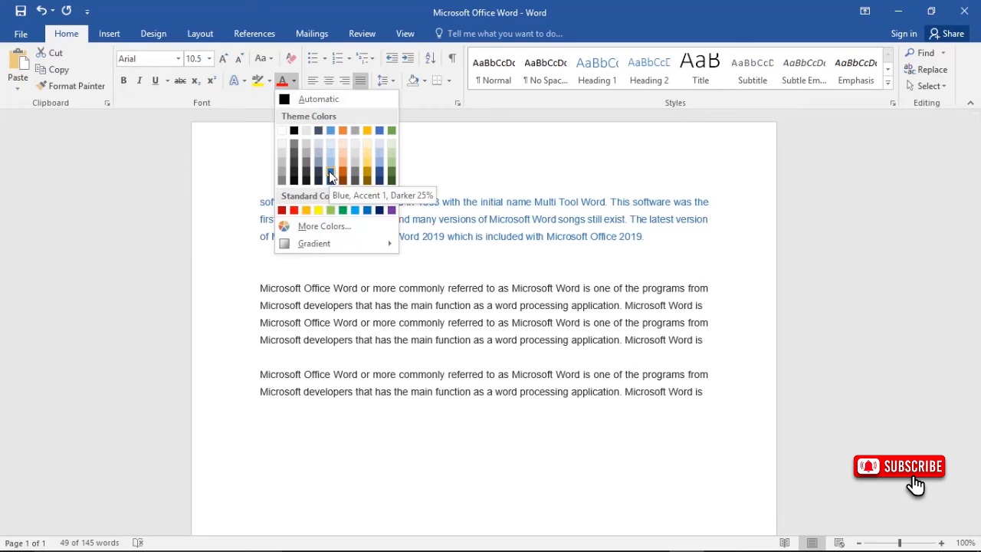
pyautogui.click(329, 176)
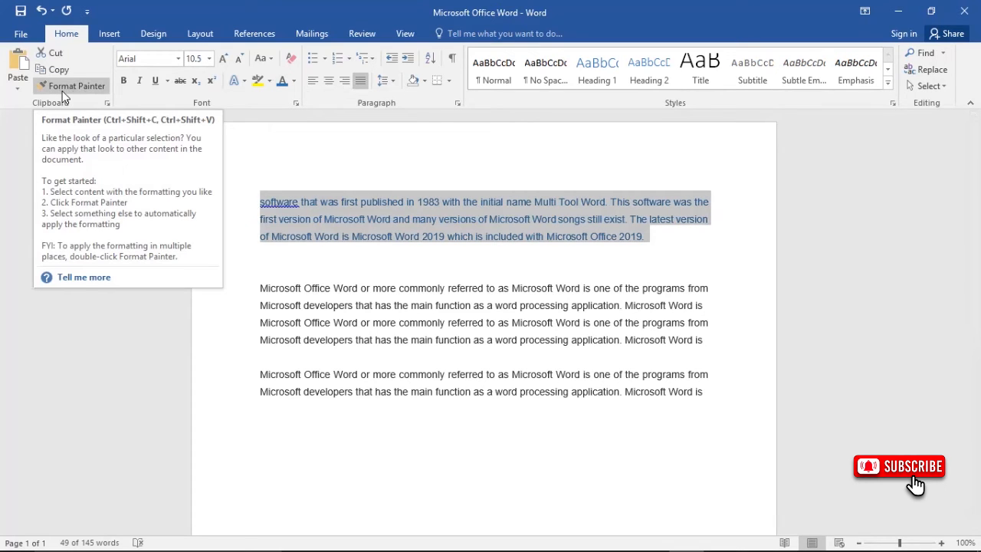
# - Apply the first paragraph's formatting to the four-line middle block with Format Painter
pyautogui.click(76, 86)
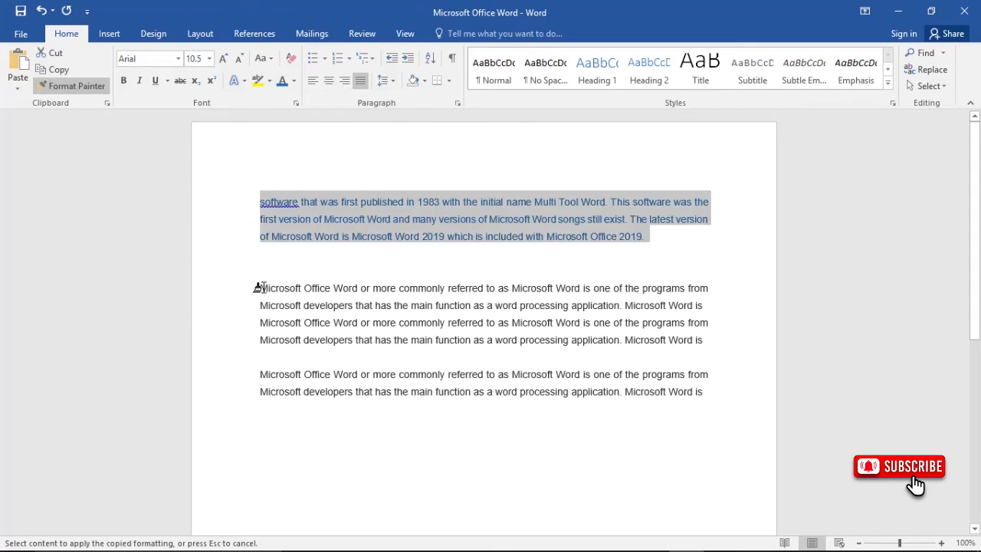
pyautogui.moveTo(285, 291)
pyautogui.mouseDown()
pyautogui.moveTo(417, 327)
pyautogui.moveTo(735, 338)
pyautogui.mouseUp()
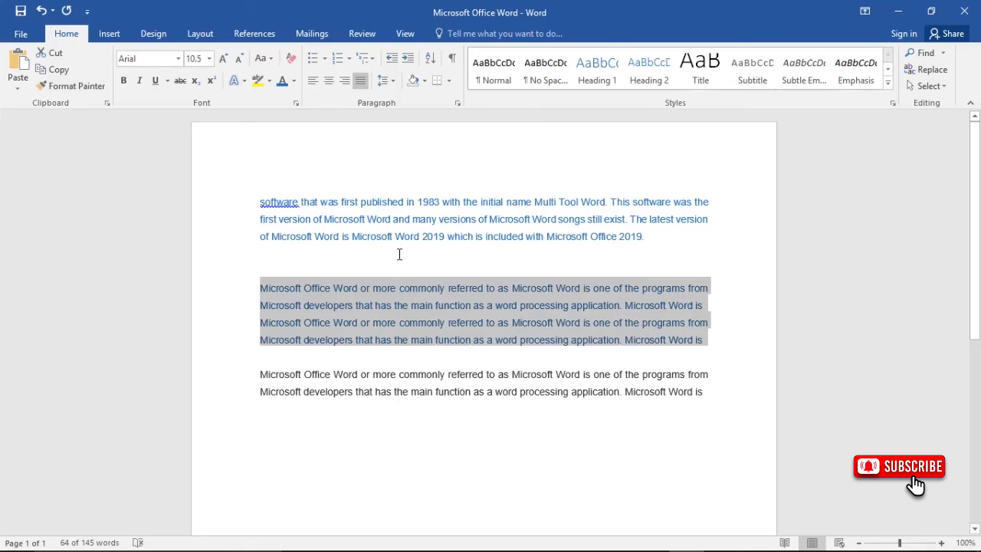
pyautogui.click(617, 254)
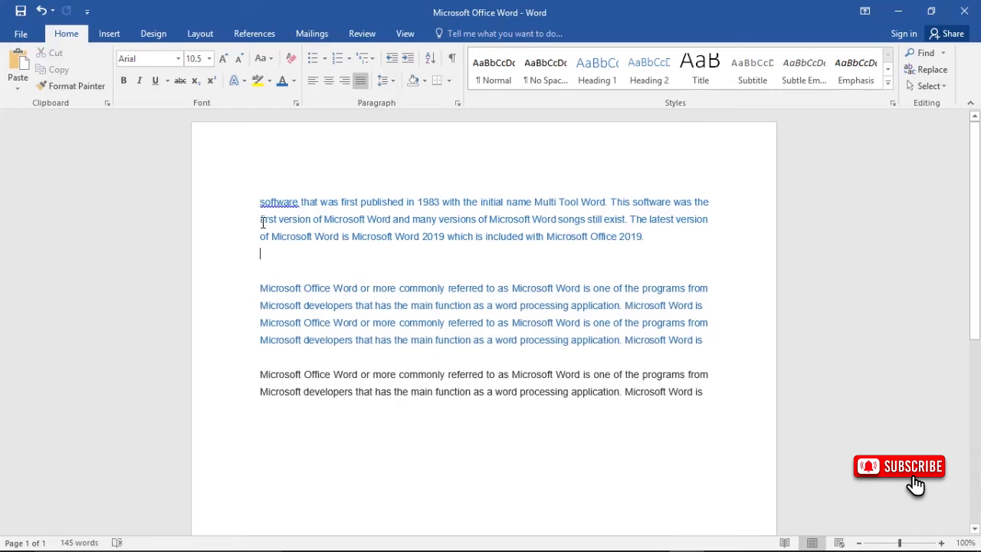
# - Copy the first paragraph's formatting onto the final two-line paragraph using Format Painter
pyautogui.moveTo(257, 203); pyautogui.dragTo(667, 233)
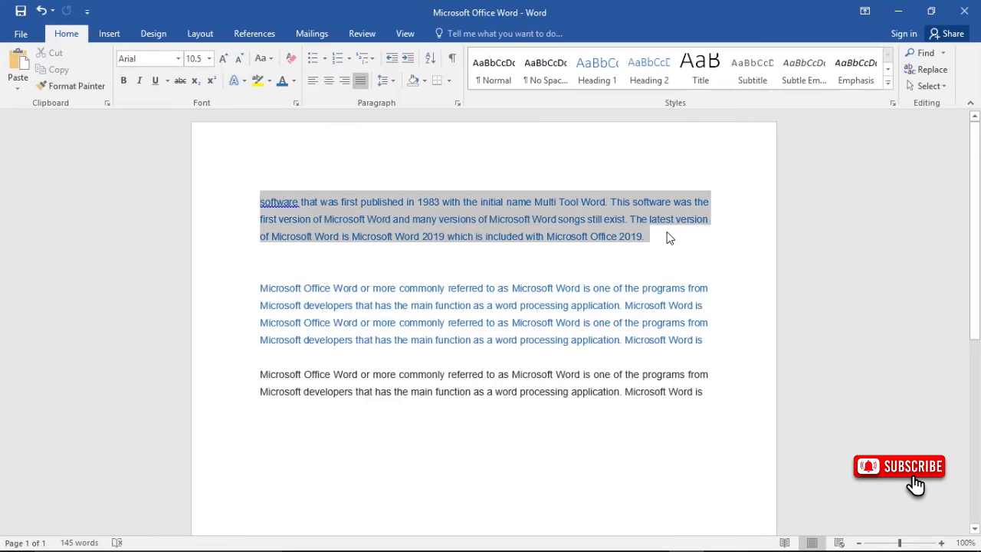
pyautogui.click(81, 83)
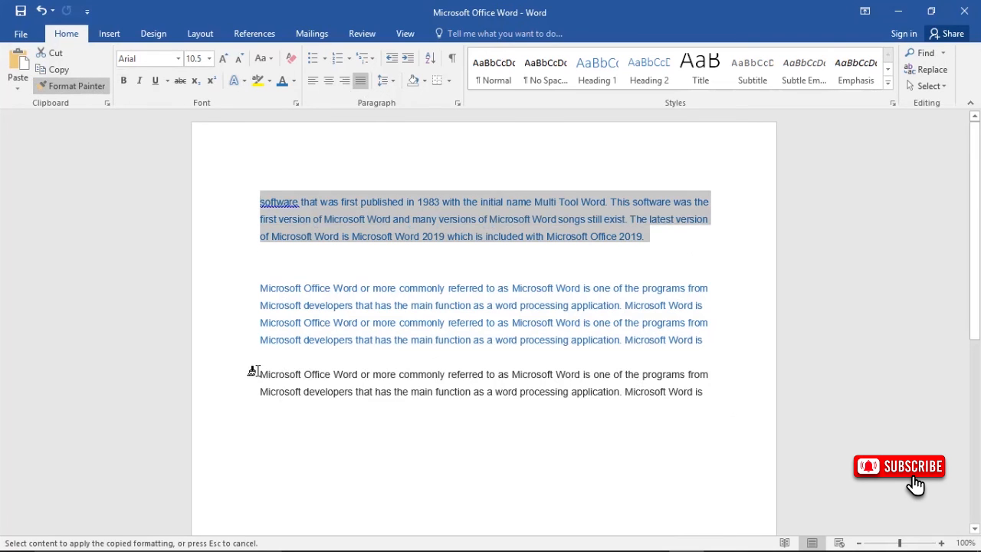
pyautogui.moveTo(264, 376)
pyautogui.mouseDown()
pyautogui.moveTo(307, 395)
pyautogui.moveTo(552, 383)
pyautogui.moveTo(722, 397)
pyautogui.mouseUp()
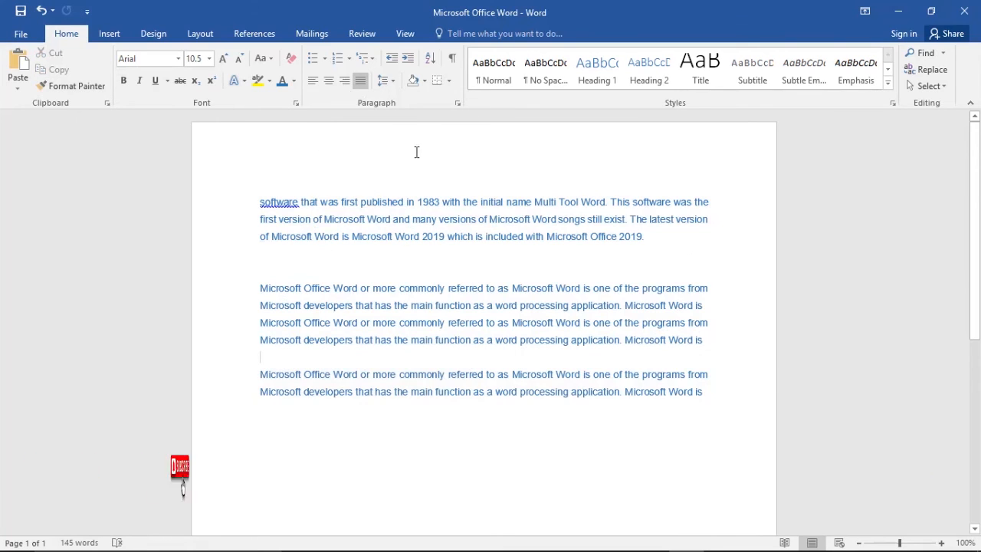
pyautogui.moveTo(256, 379); pyautogui.dragTo(712, 396)
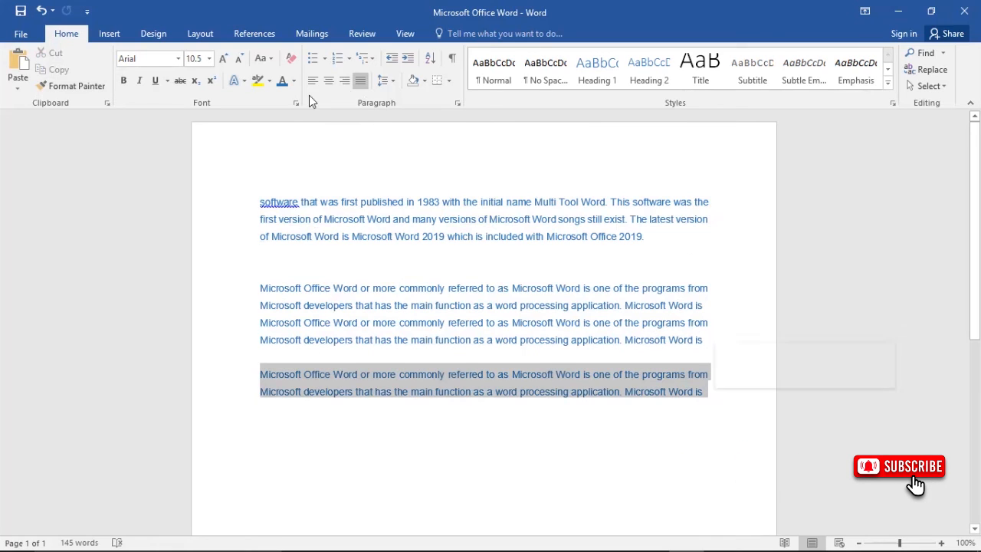
pyautogui.moveTo(257, 202); pyautogui.dragTo(679, 242)
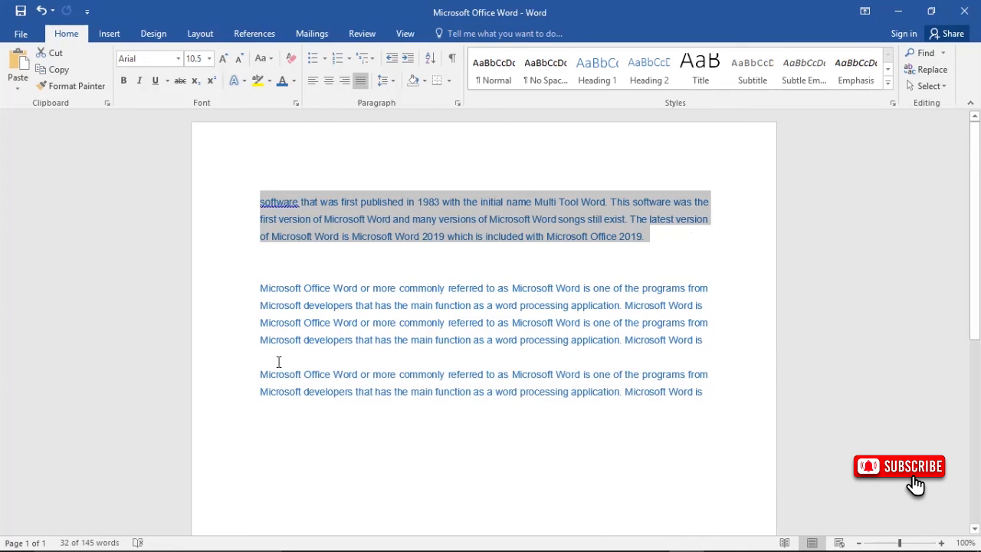
pyautogui.tripleClick(338, 387)
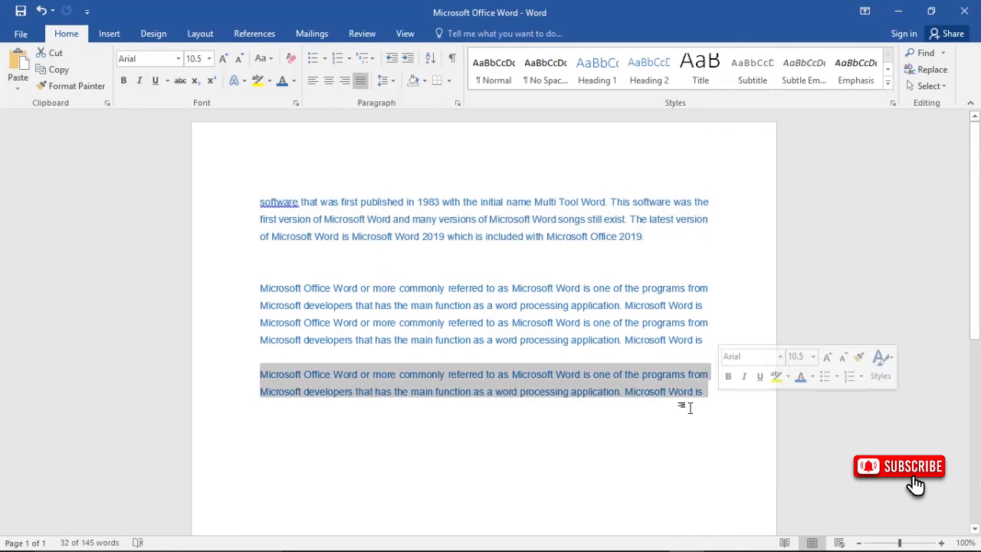